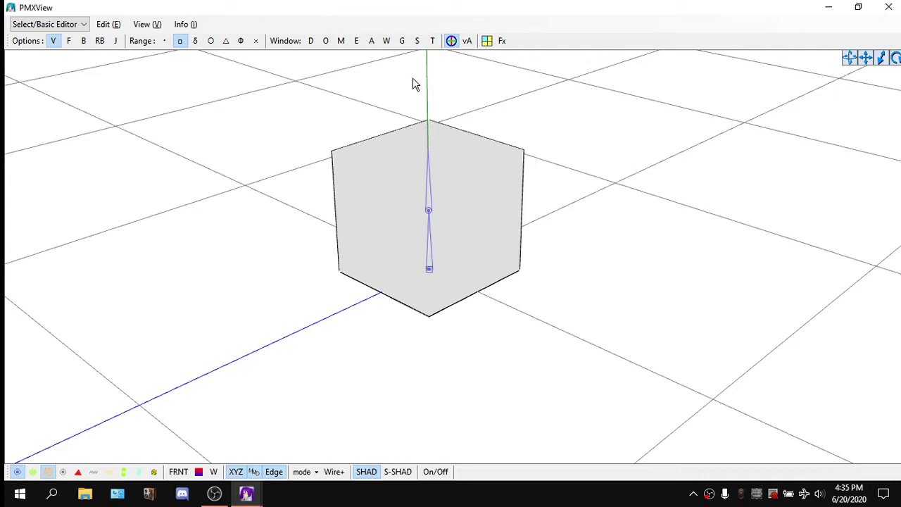
# Step: Select all of the cube's vertices, hide the transform handle, and clear the selection after viewing the cube from several sides
pyautogui.moveTo(272, 88); pyautogui.dragTo(790, 422)
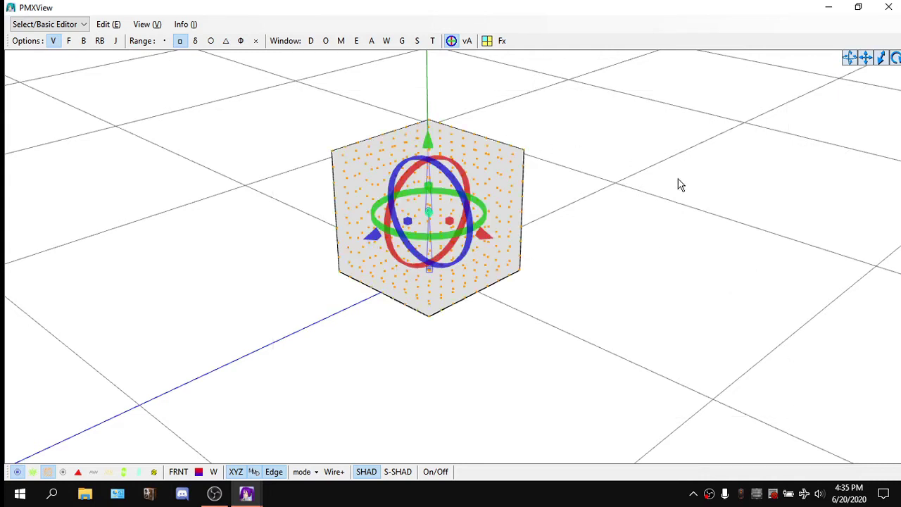
pyautogui.moveTo(680, 185); pyautogui.dragTo(481, 96, button='right')
pyautogui.click(451, 41)
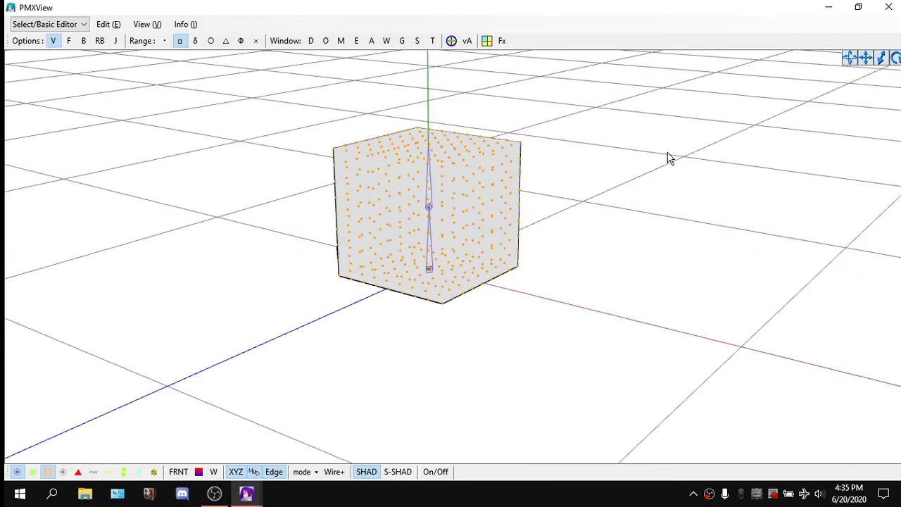
pyautogui.moveTo(668, 157); pyautogui.dragTo(445, 143, button='right')
pyautogui.moveTo(367, 104); pyautogui.dragTo(404, 118, button='right')
pyautogui.click(570, 174)
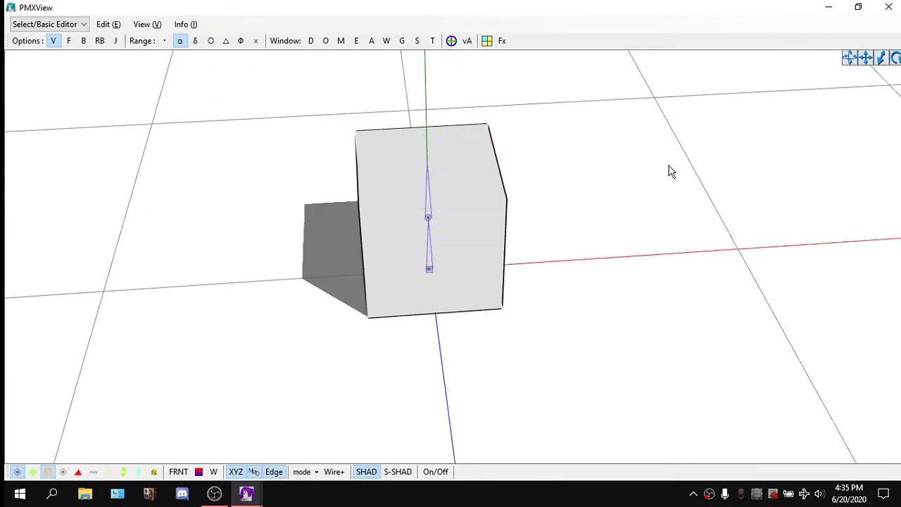
pyautogui.moveTo(694, 152); pyautogui.dragTo(613, 115, button='right')
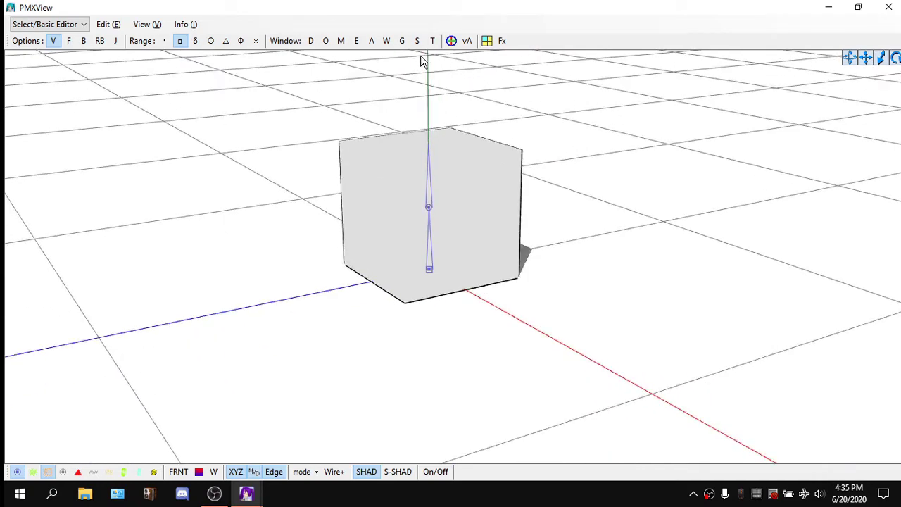
# Step: Open the Weight/UV Drawing window and place it beside the cube so the bones stay unobstructed
pyautogui.click(387, 40)
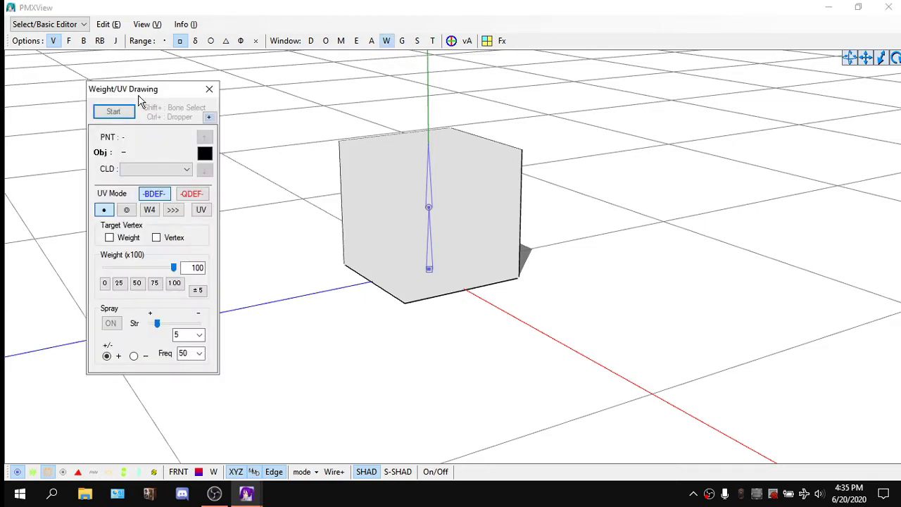
pyautogui.moveTo(138, 94); pyautogui.dragTo(729, 100)
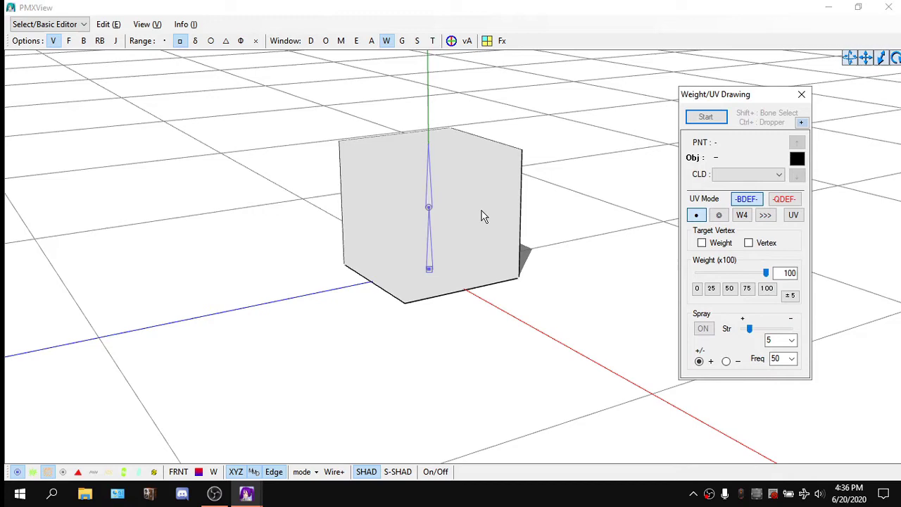
pyautogui.moveTo(588, 115)
pyautogui.mouseDown(button='right')
pyautogui.moveTo(539, 128)
pyautogui.moveTo(527, 145)
pyautogui.mouseUp(button='right')
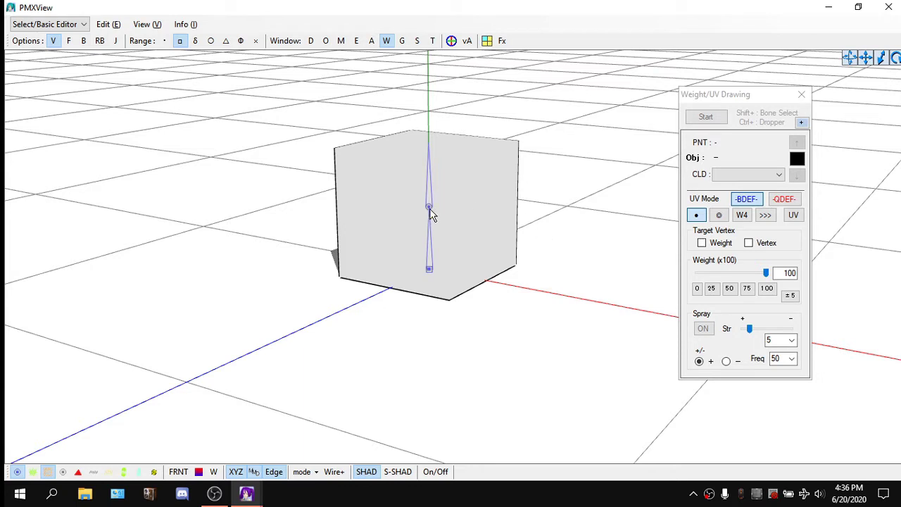
# Step: Restrict selection to bones and select the upper bone, "bone", at the cube's centre
pyautogui.click(83, 42)
pyautogui.press('1')
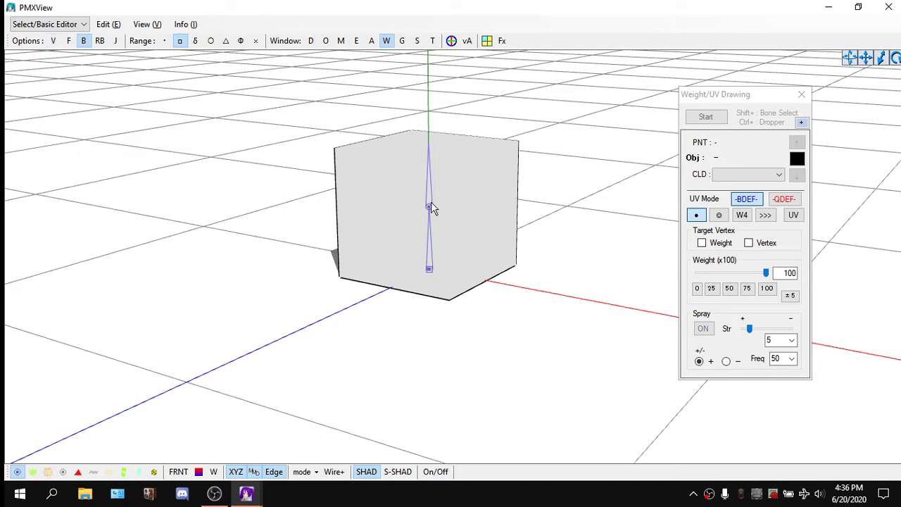
pyautogui.click(427, 206)
pyautogui.moveTo(500, 118); pyautogui.dragTo(483, 95, button='right')
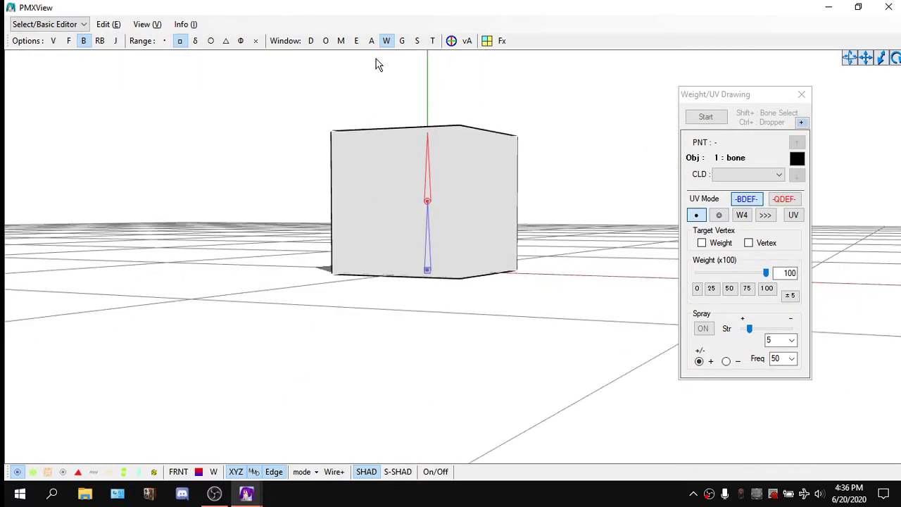
# Step: Start weight drawing for the selected bone so the cube's vertex weights are displayed
pyautogui.moveTo(376, 65); pyautogui.dragTo(385, 68, button='right')
pyautogui.click(711, 116)
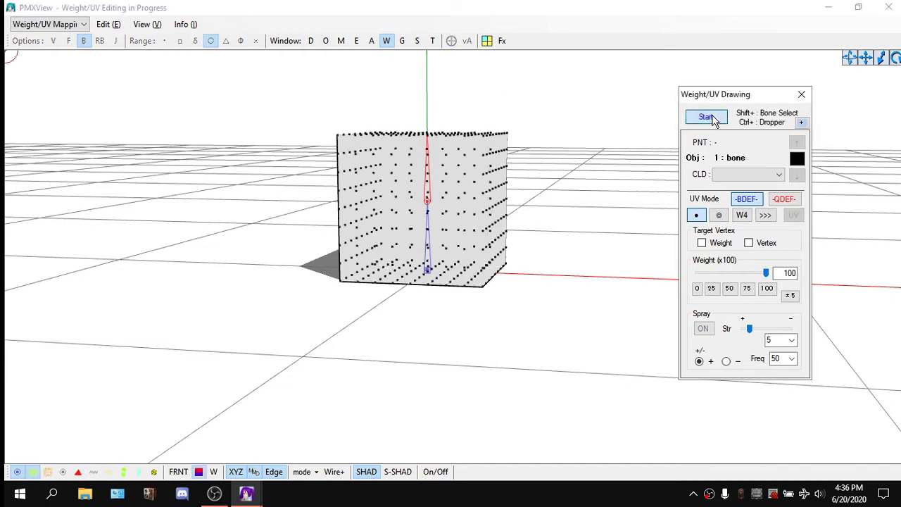
pyautogui.moveTo(507, 118); pyautogui.dragTo(478, 121, button='right')
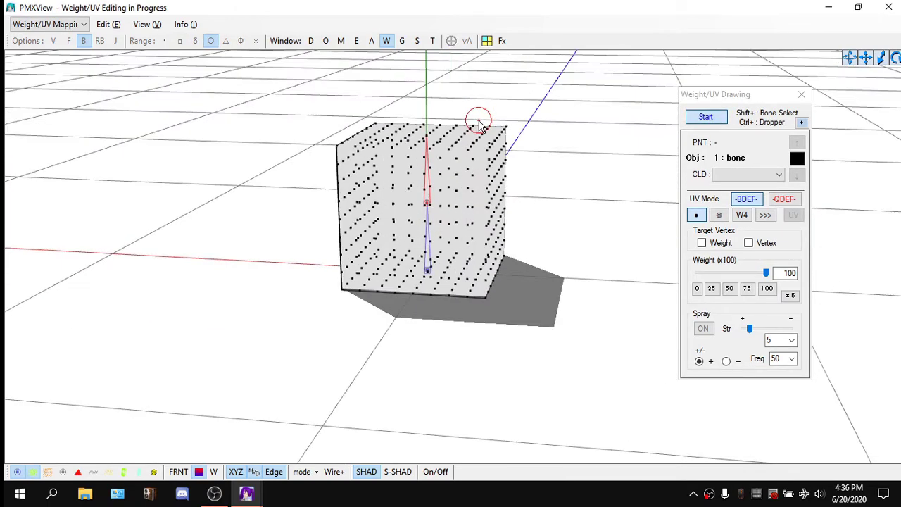
# Step: Test-rotate the upper bone in a maximized TransformView with the cube in view, and close the preview
pyautogui.click(433, 41)
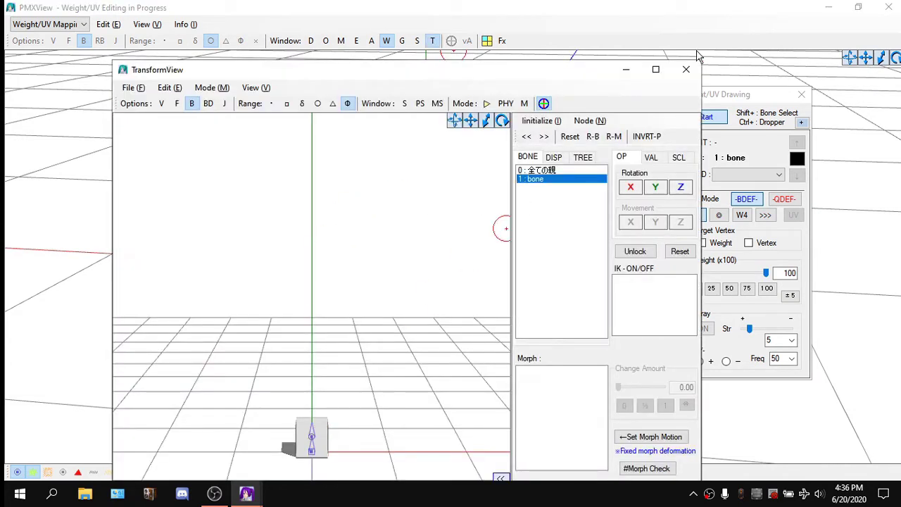
pyautogui.click(655, 70)
pyautogui.scroll(6, 403, 230)
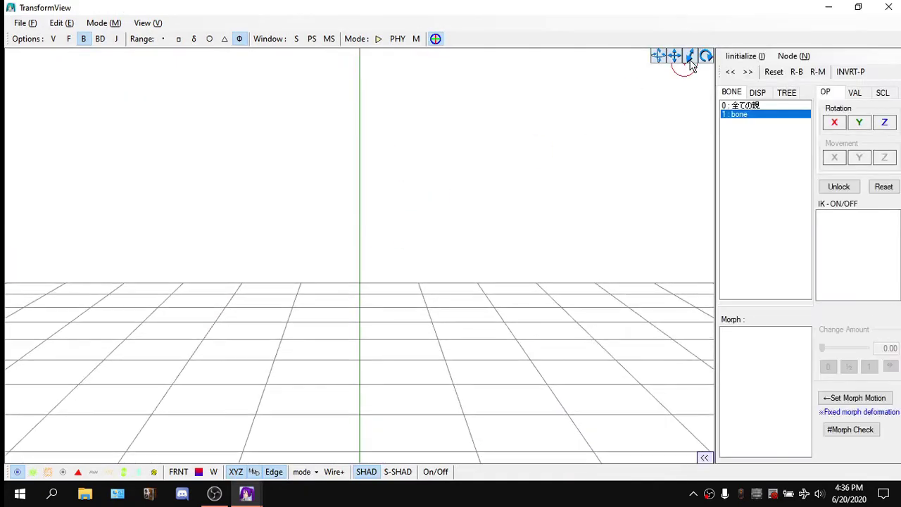
pyautogui.moveTo(670, 55)
pyautogui.mouseDown()
pyautogui.moveTo(684, 14)
pyautogui.moveTo(674, 58)
pyautogui.mouseUp()
pyautogui.click(323, 232)
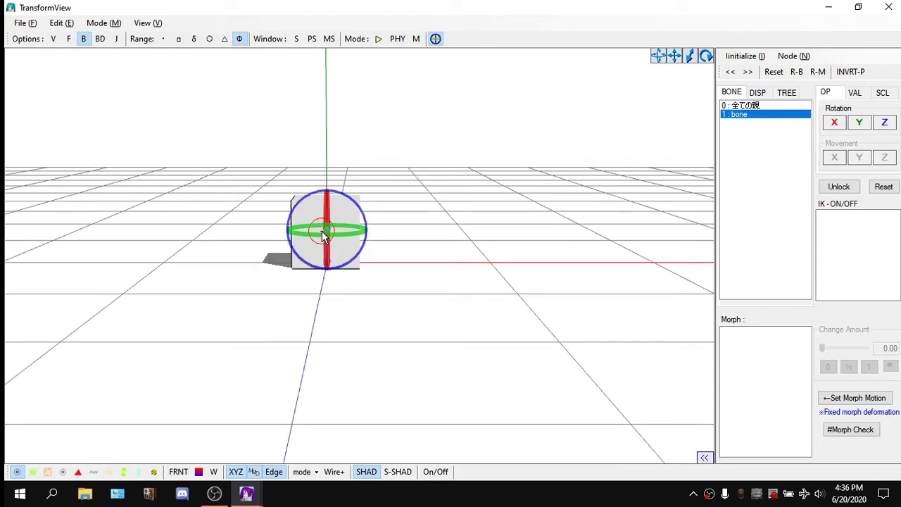
pyautogui.moveTo(884, 123); pyautogui.dragTo(834, 124)
pyautogui.click(888, 7)
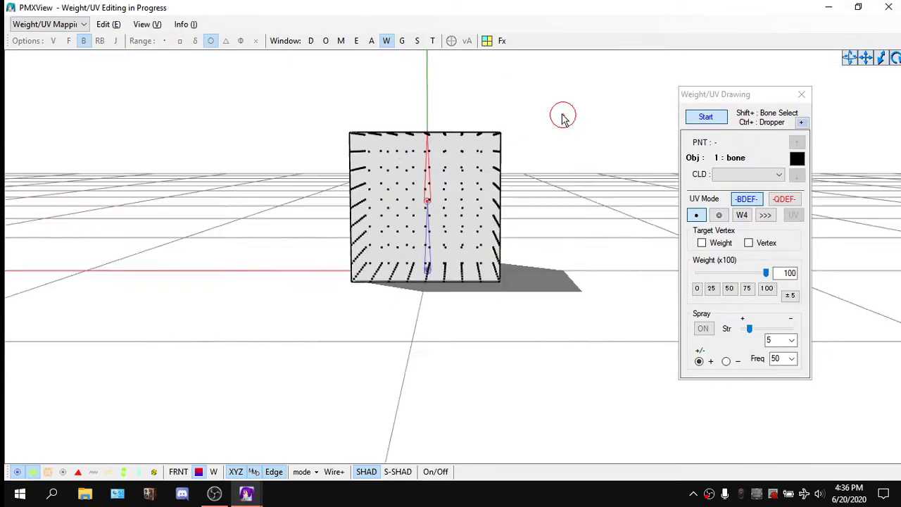
# Step: Paint weight 100 for the upper bone over the vertices along the cube's top face
pyautogui.moveTo(563, 110); pyautogui.dragTo(561, 115, button='right')
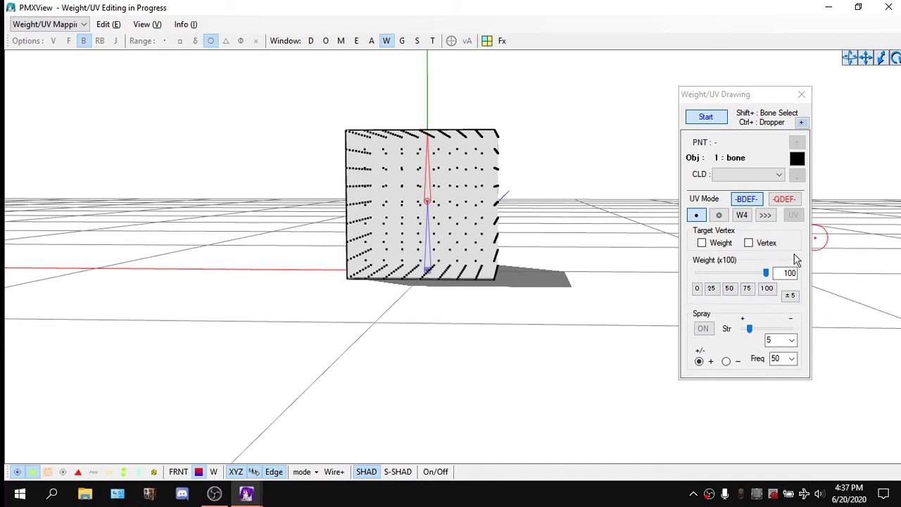
pyautogui.moveTo(781, 277); pyautogui.dragTo(803, 275)
pyautogui.click(542, 131)
pyautogui.press('F2')
pyautogui.moveTo(561, 119); pyautogui.dragTo(544, 120, button='right')
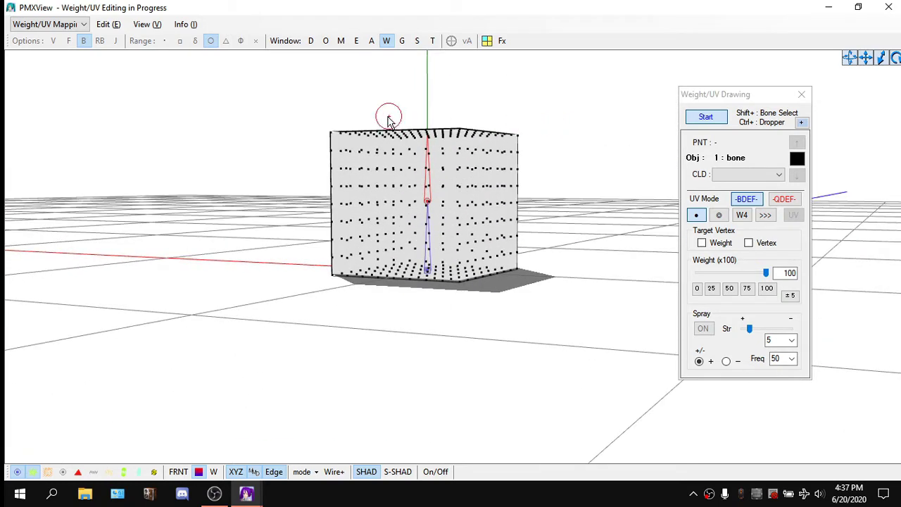
pyautogui.moveTo(340, 131)
pyautogui.mouseDown()
pyautogui.moveTo(373, 123)
pyautogui.moveTo(519, 133)
pyautogui.moveTo(317, 133)
pyautogui.mouseUp()
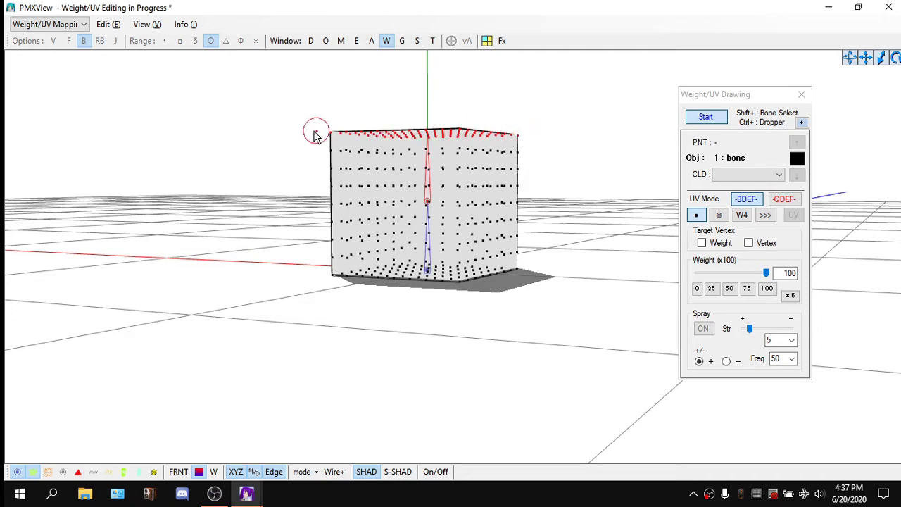
# Step: Check how the top face follows the rotated bone in TransformView, reset the pose, and close the preview
pyautogui.moveTo(584, 129); pyautogui.dragTo(405, 143, button='right')
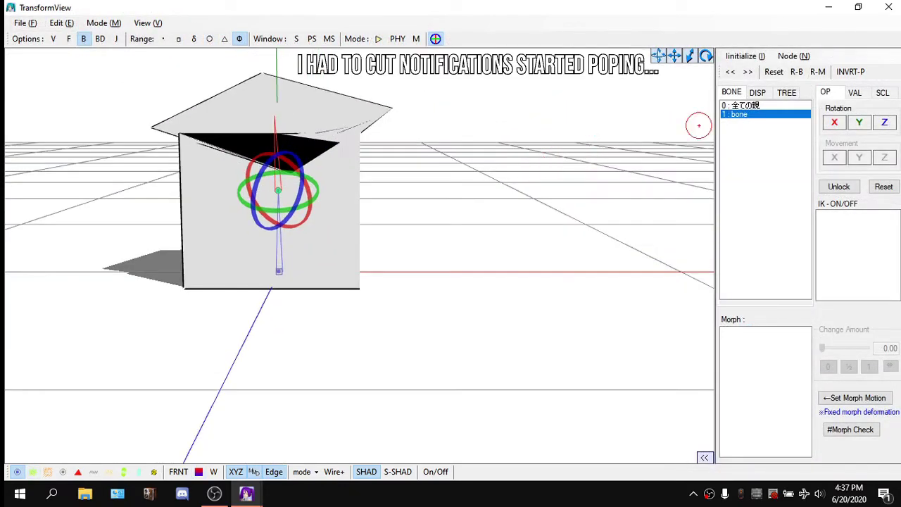
pyautogui.click(774, 71)
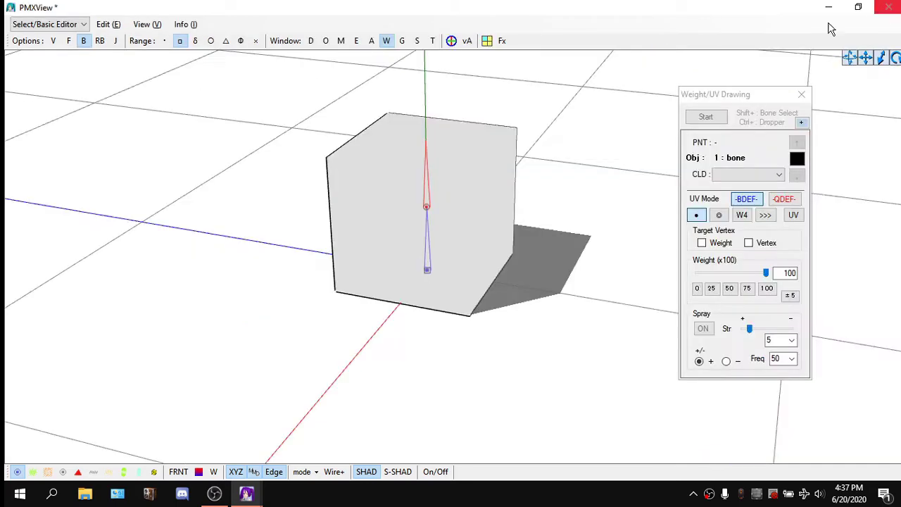
pyautogui.click(889, 7)
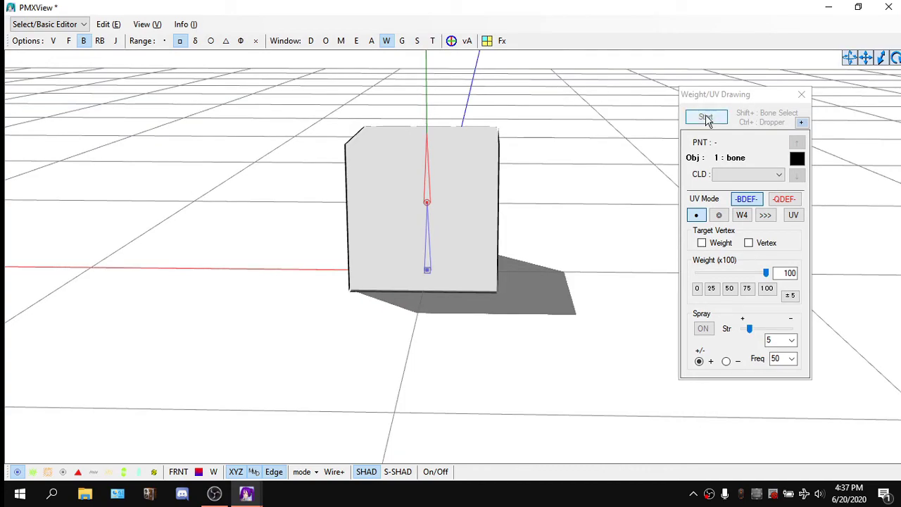
# Step: Restart weight drawing and paint weight 100 on the second row of vertices from the cube's top
pyautogui.click(705, 116)
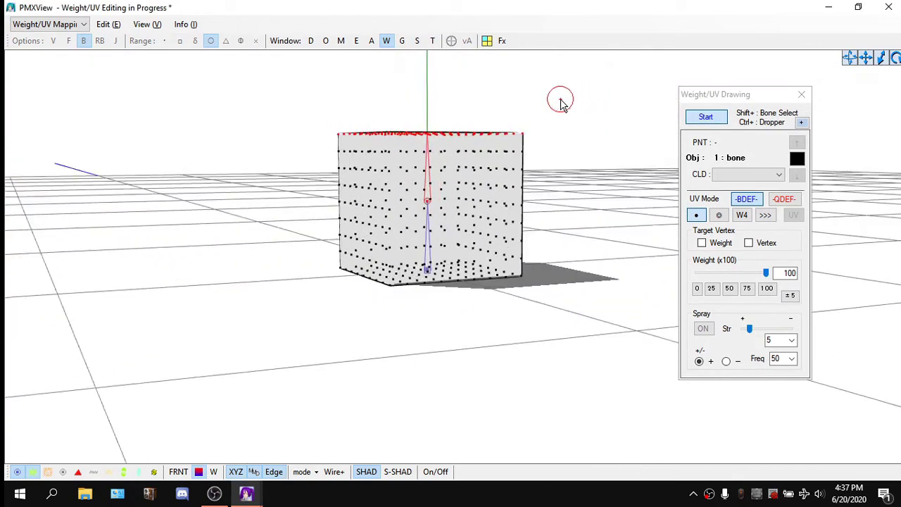
pyautogui.moveTo(319, 135); pyautogui.dragTo(360, 133, button='right')
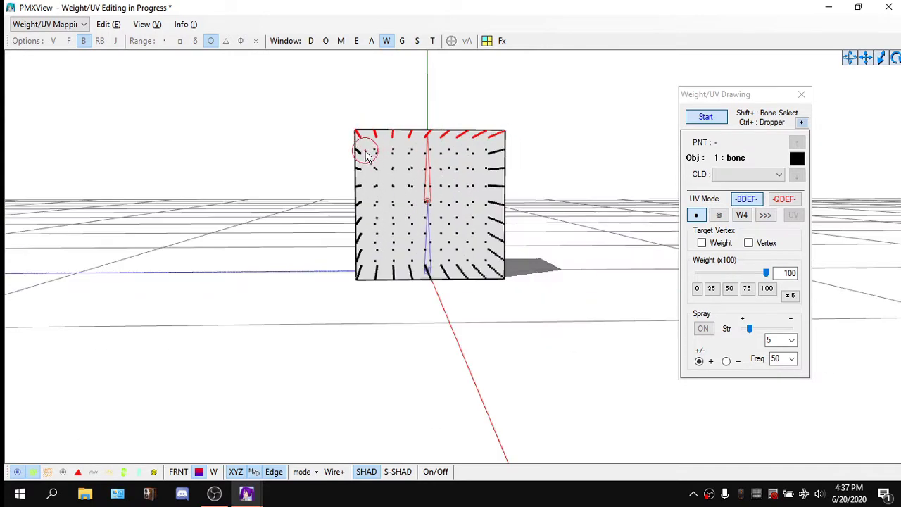
pyautogui.moveTo(424, 150); pyautogui.dragTo(497, 151)
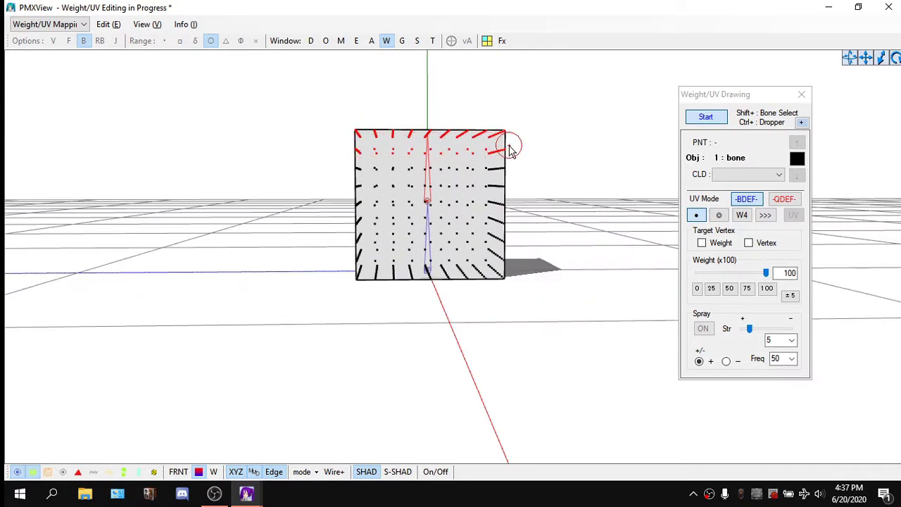
# Step: Open TransformView and rotate the upper bone about Z to examine how the painted rows deform
pyautogui.click(432, 41)
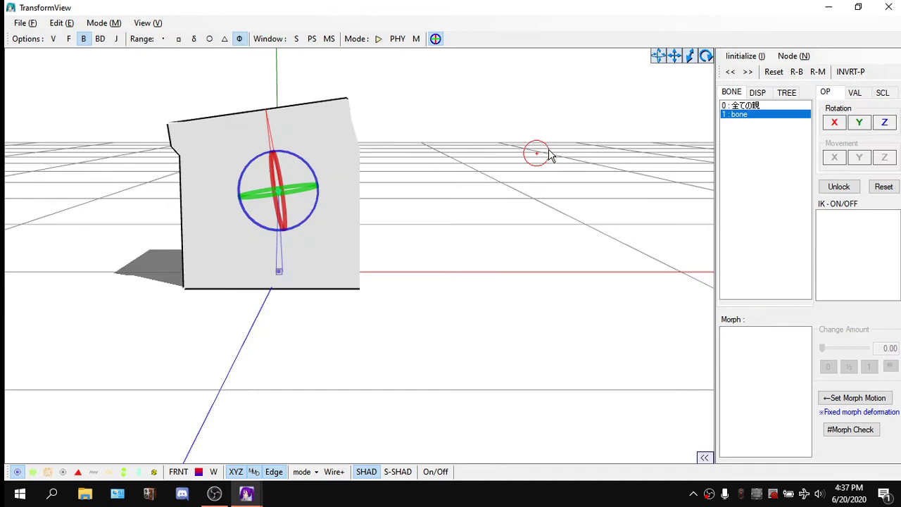
pyautogui.moveTo(887, 124)
pyautogui.mouseDown()
pyautogui.moveTo(873, 124)
pyautogui.moveTo(898, 124)
pyautogui.moveTo(888, 124)
pyautogui.mouseUp()
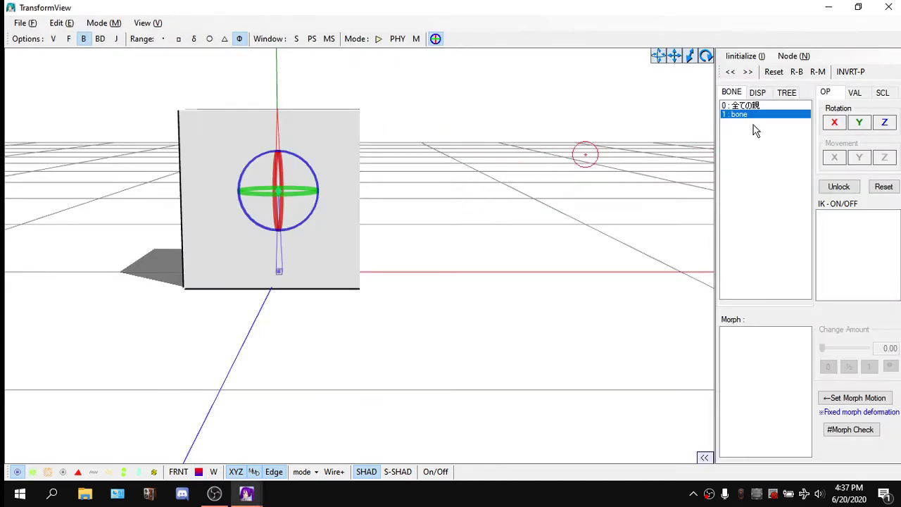
pyautogui.moveTo(885, 122); pyautogui.dragTo(859, 122)
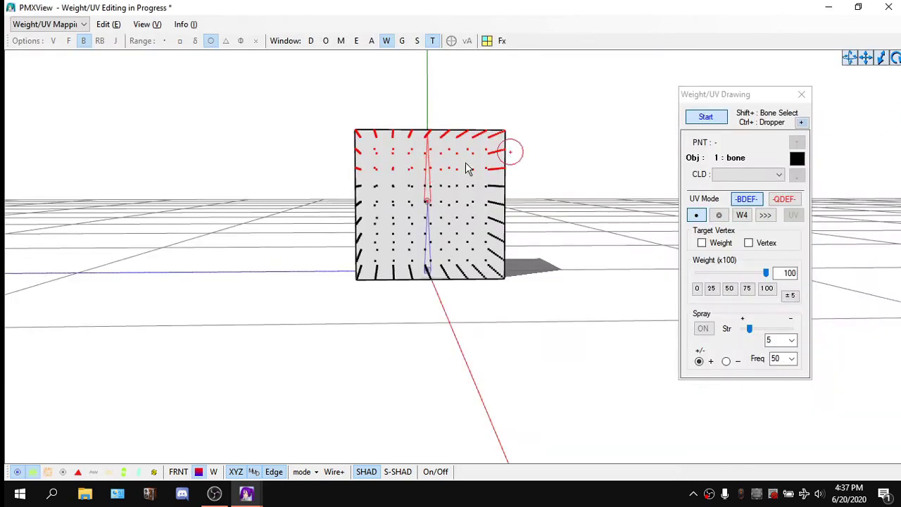
# Step: Recheck the bone's Z rotation in TransformView and extend the weight 100 painting down to the row level with the bone's joint
pyautogui.hotkey('alt', 'Tab')
pyautogui.moveTo(888, 124)
pyautogui.mouseDown()
pyautogui.moveTo(863, 124)
pyautogui.moveTo(885, 124)
pyautogui.mouseUp()
pyautogui.hotkey('alt', 'Tab')
pyautogui.click(362, 197)
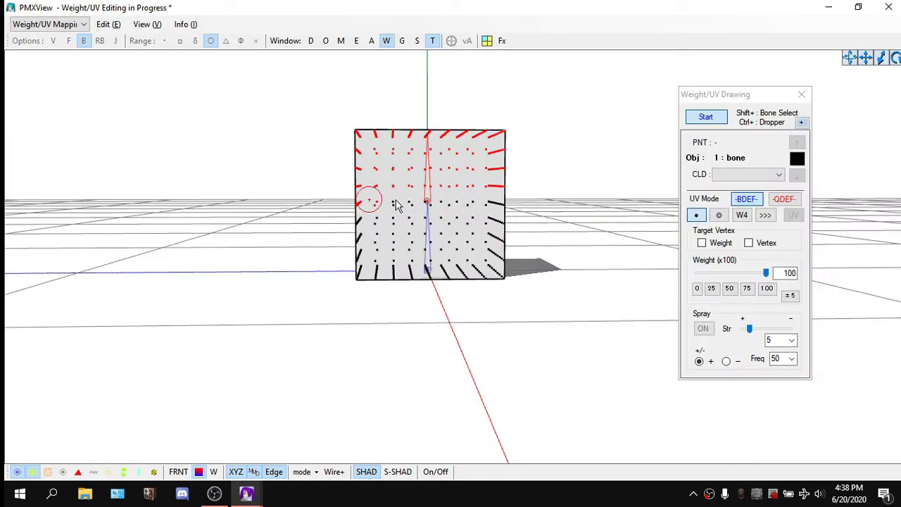
# Step: Rotate the upper bone about Z in TransformView to examine the cube's bend, and return to the weight drawing view
pyautogui.hotkey('alt', 'Tab')
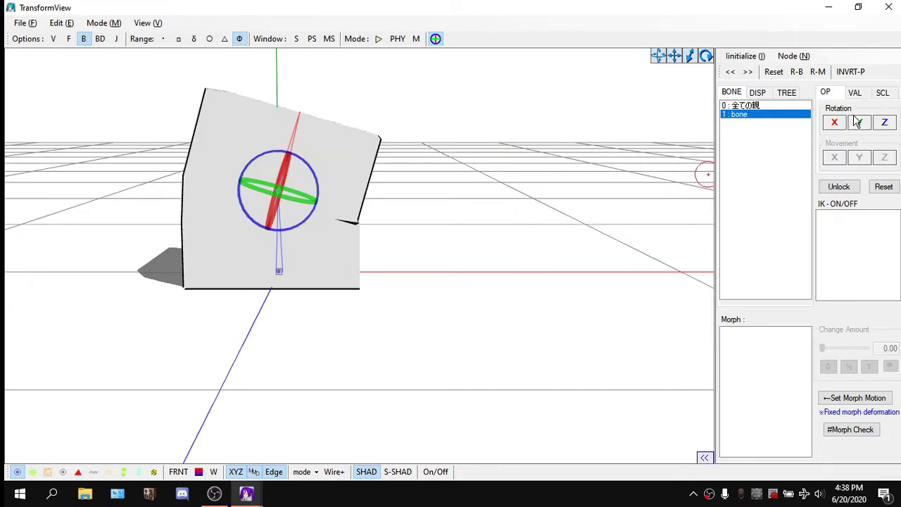
pyautogui.moveTo(884, 123)
pyautogui.mouseDown()
pyautogui.moveTo(873, 123)
pyautogui.moveTo(898, 123)
pyautogui.moveTo(867, 122)
pyautogui.moveTo(888, 123)
pyautogui.mouseUp()
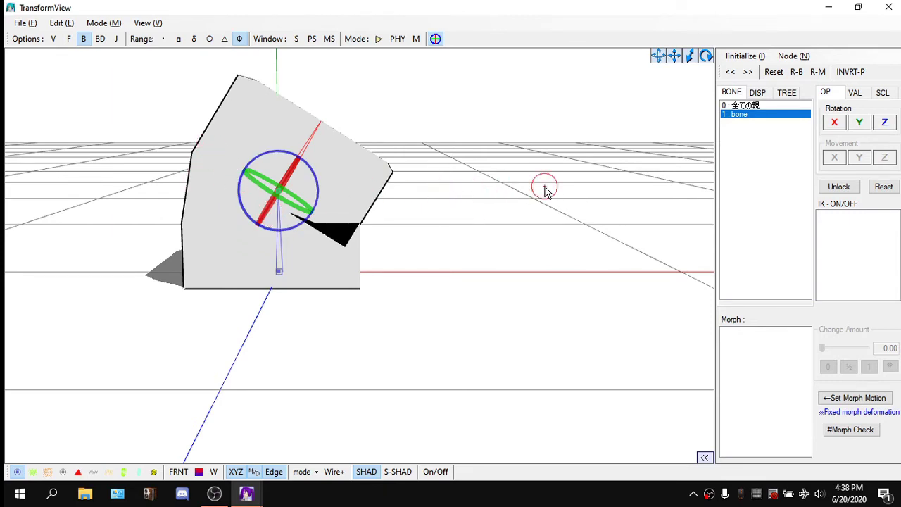
pyautogui.hotkey('alt', 'Tab')
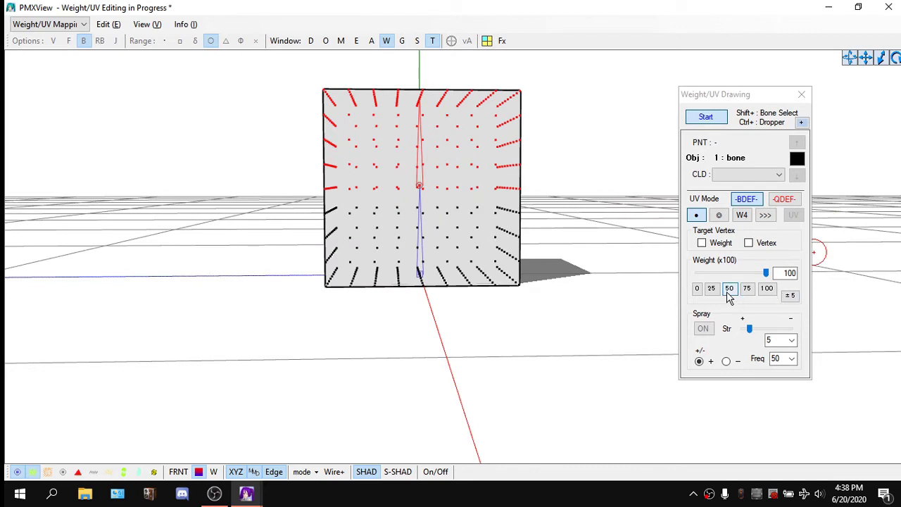
# Step: Paint weight 50 on the vertex row level with the bone's joint and weight 0 on the row directly below it
pyautogui.click(728, 290)
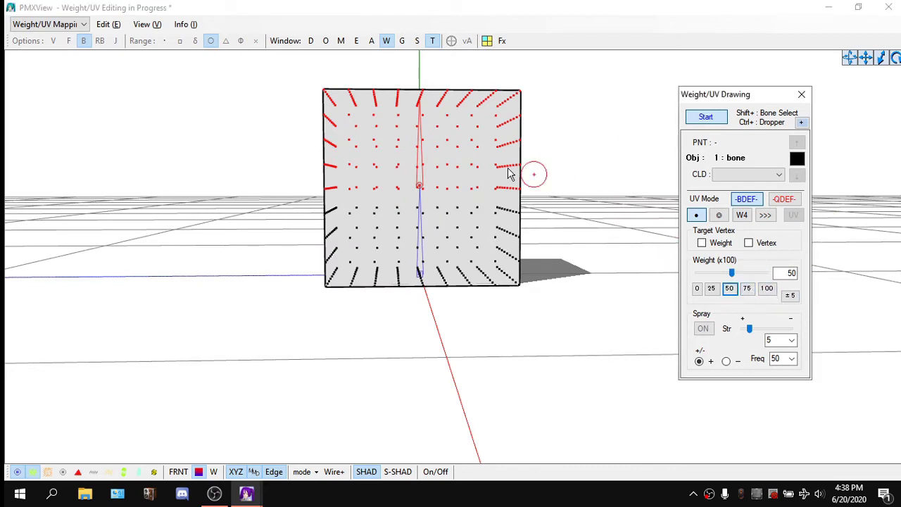
pyautogui.moveTo(533, 187); pyautogui.dragTo(319, 198)
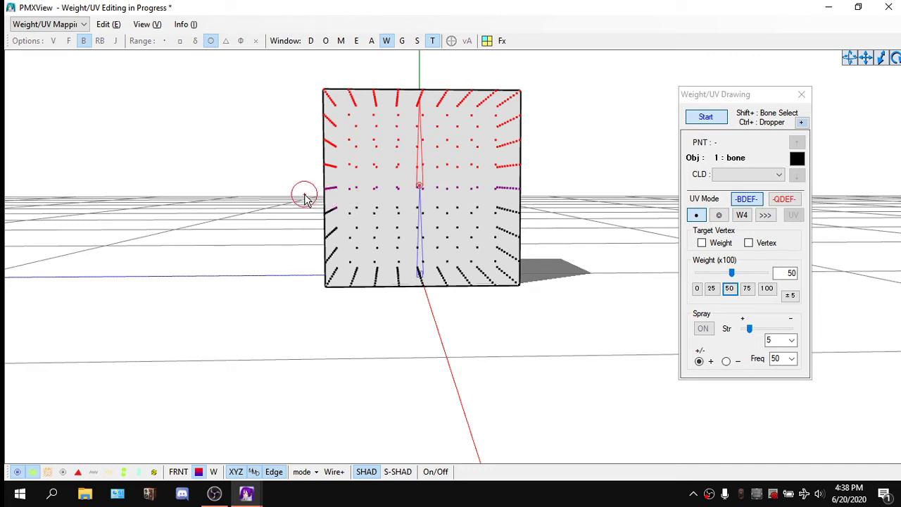
pyautogui.scroll(2, 313, 196)
pyautogui.scroll(-1, 240, 173)
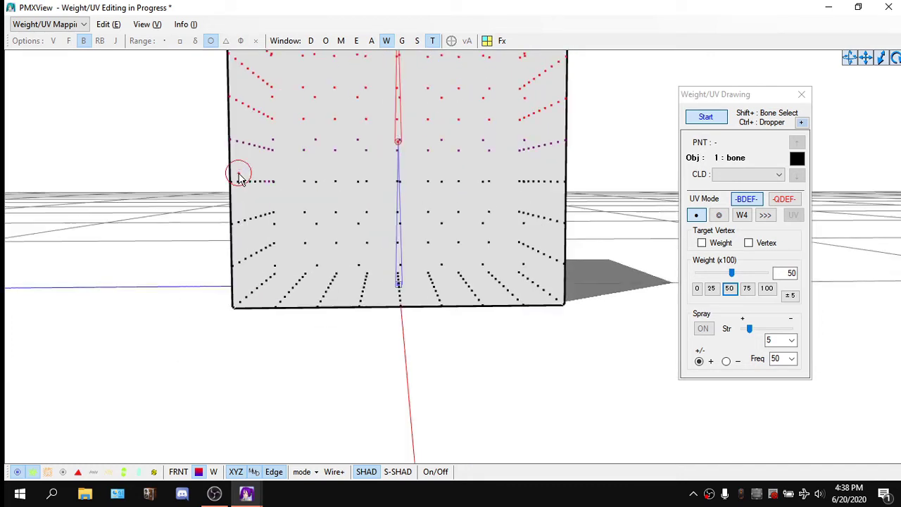
pyautogui.click(696, 288)
pyautogui.moveTo(246, 183); pyautogui.dragTo(652, 185)
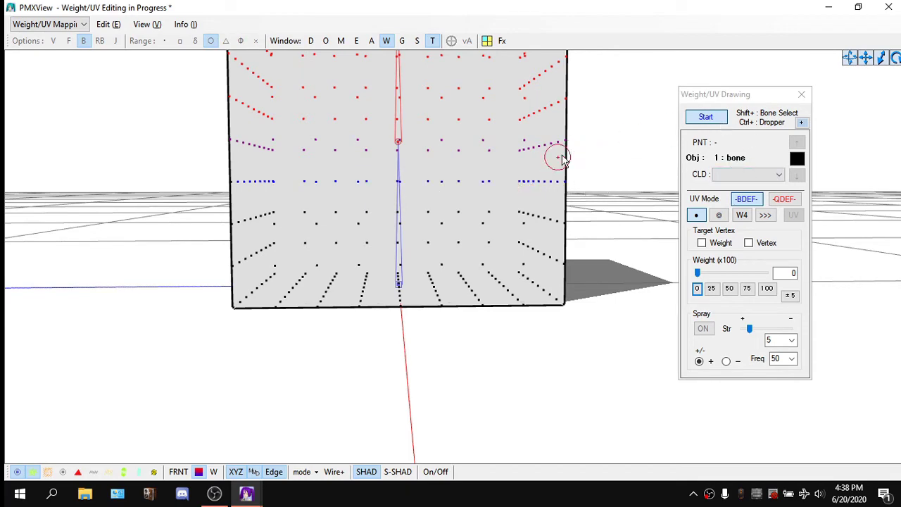
# Step: Set the brush weight to 50 and examine the cube's painted vertex rows from several sides
pyautogui.moveTo(561, 158); pyautogui.dragTo(627, 141, button='right')
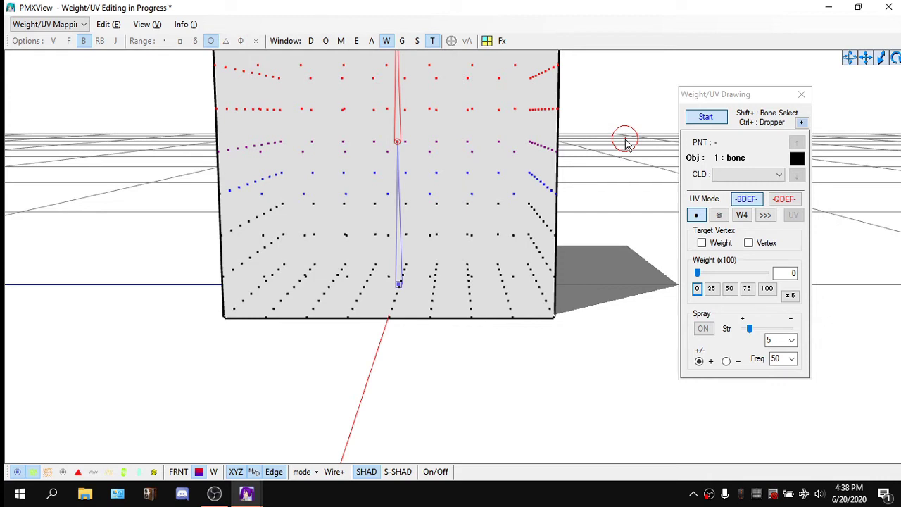
pyautogui.click(729, 288)
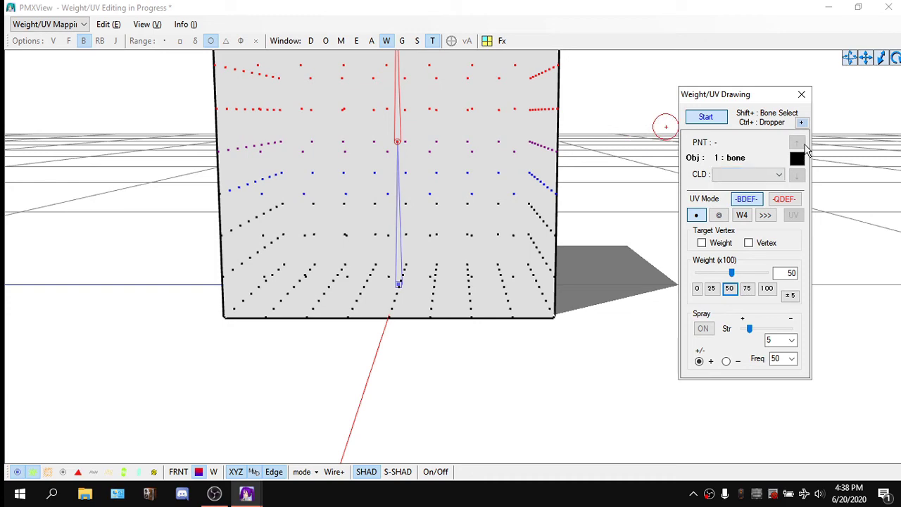
pyautogui.moveTo(630, 125); pyautogui.dragTo(438, 130, button='right')
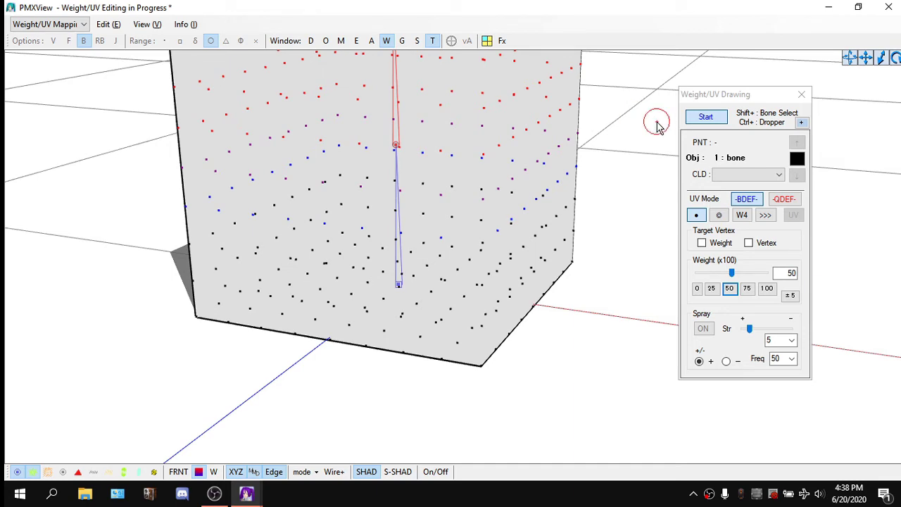
pyautogui.moveTo(661, 127); pyautogui.dragTo(519, 111, button='right')
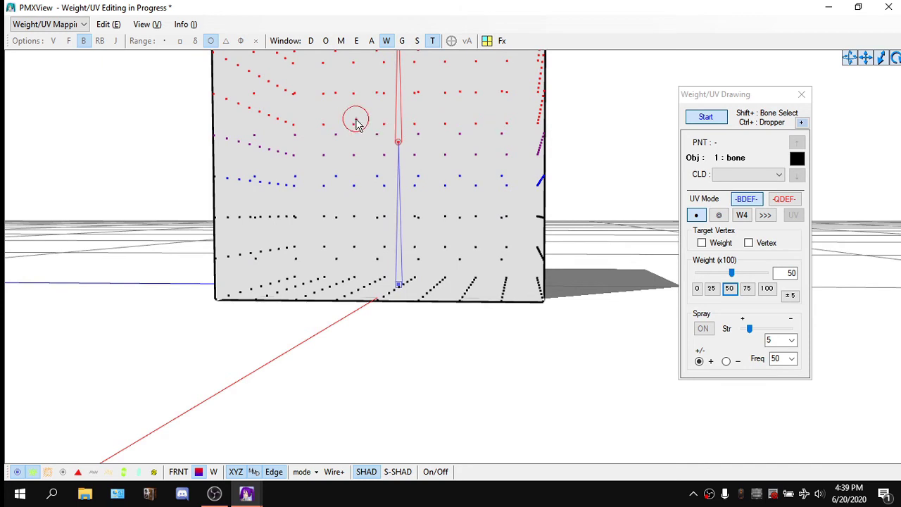
pyautogui.moveTo(356, 121); pyautogui.dragTo(414, 127, button='right')
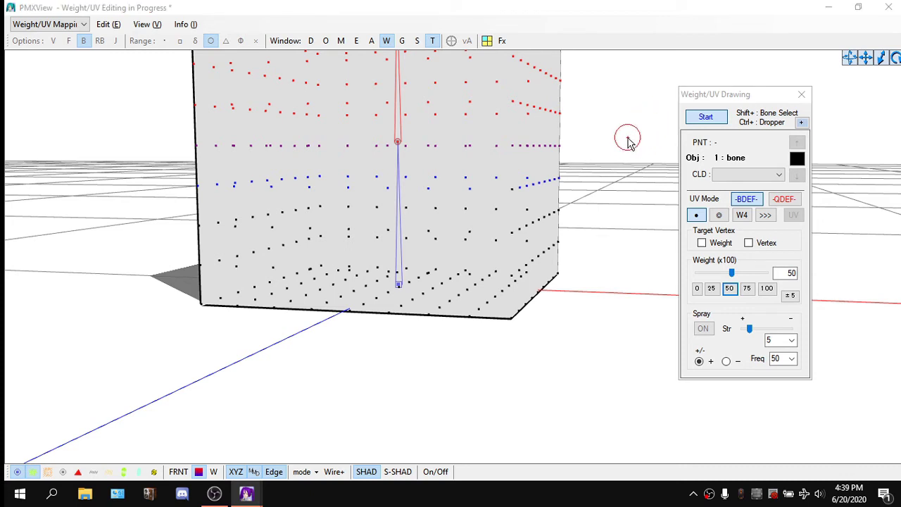
# Step: Check the bone list in the PMXEditor main window, close TransformView, and return to the weight drawing view
pyautogui.hotkey('alt', 'Tab')
pyautogui.hotkey('alt', 'Tab')
pyautogui.hotkey('alt', 'Tab')
pyautogui.hotkey('alt', 'Tab')
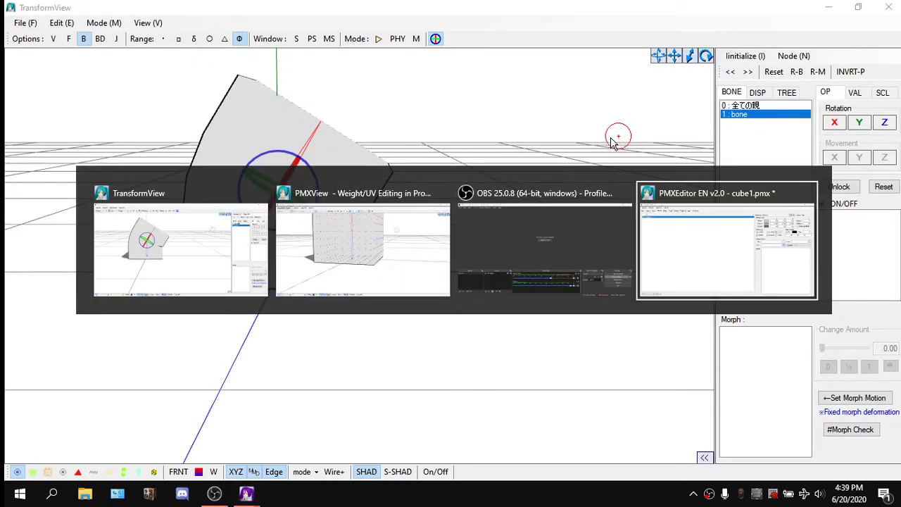
pyautogui.click(133, 38)
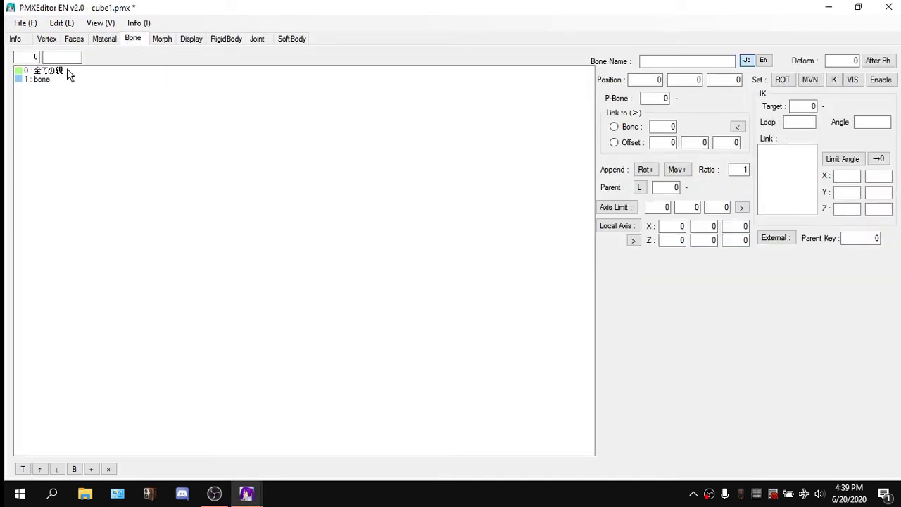
pyautogui.hotkey('alt', 'Tab')
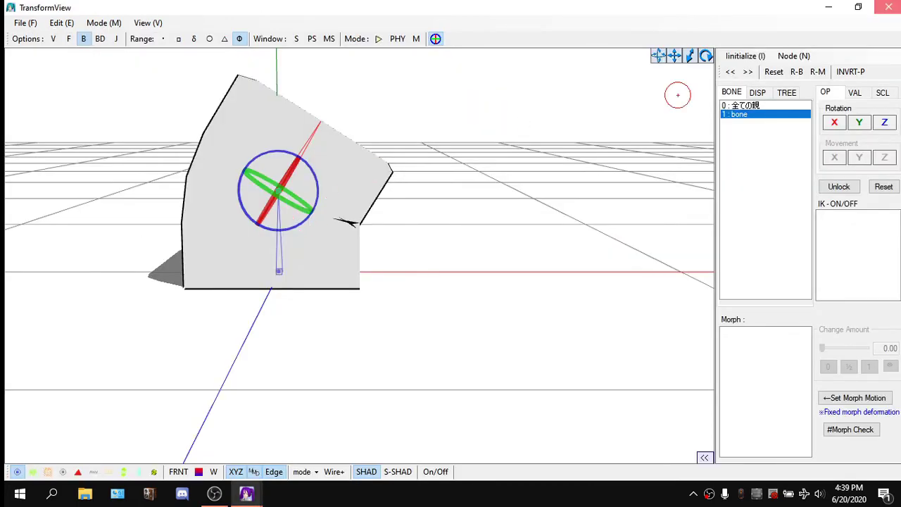
pyautogui.click(889, 7)
pyautogui.click(827, 7)
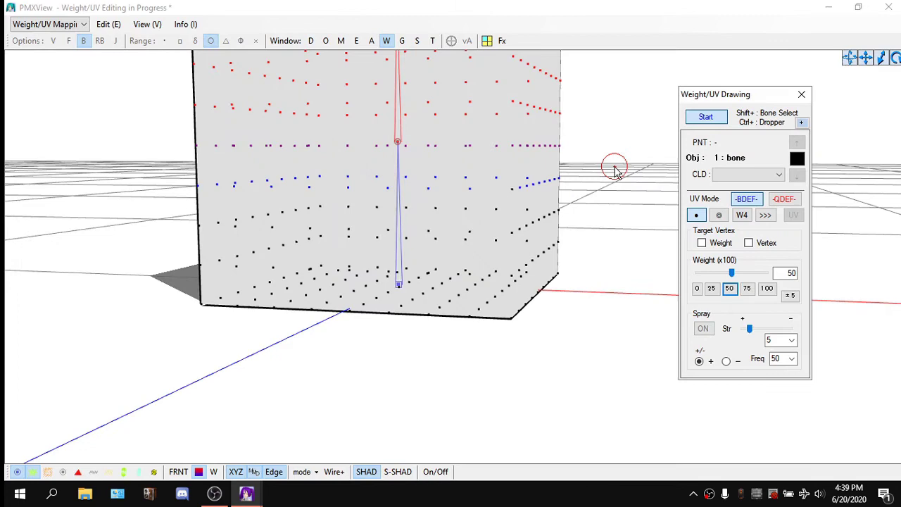
# Step: Inspect the painted rows around the cube, and rotate the upper bone both ways about Z in a reopened TransformView to examine its bend
pyautogui.moveTo(615, 167); pyautogui.dragTo(562, 171, button='right')
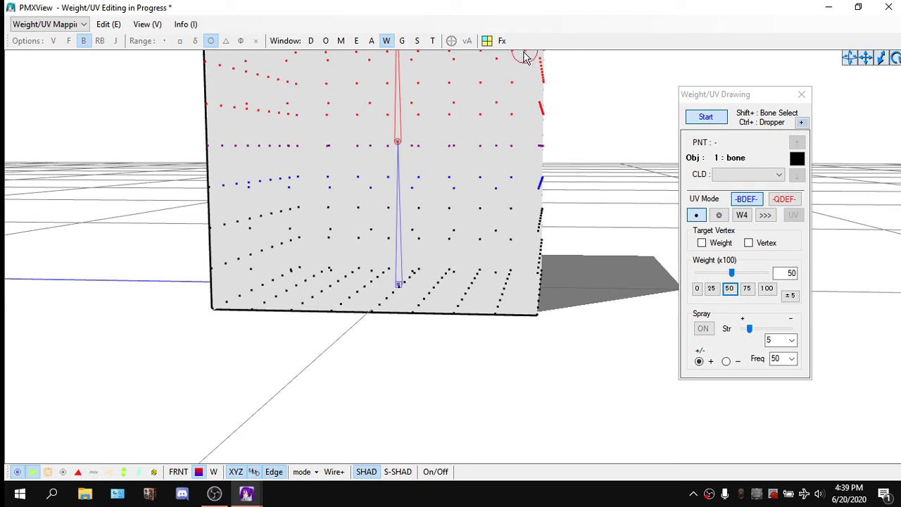
pyautogui.moveTo(584, 149); pyautogui.dragTo(533, 153, button='right')
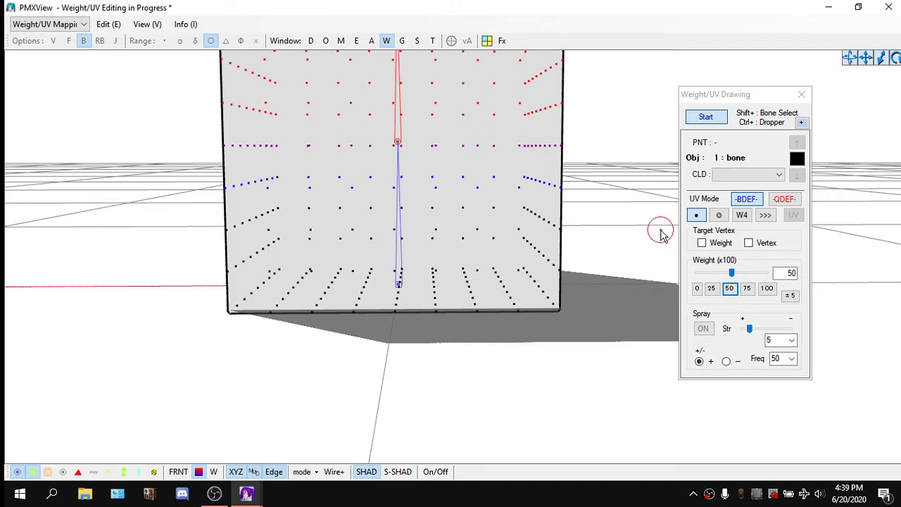
pyautogui.moveTo(650, 223); pyautogui.dragTo(569, 225, button='right')
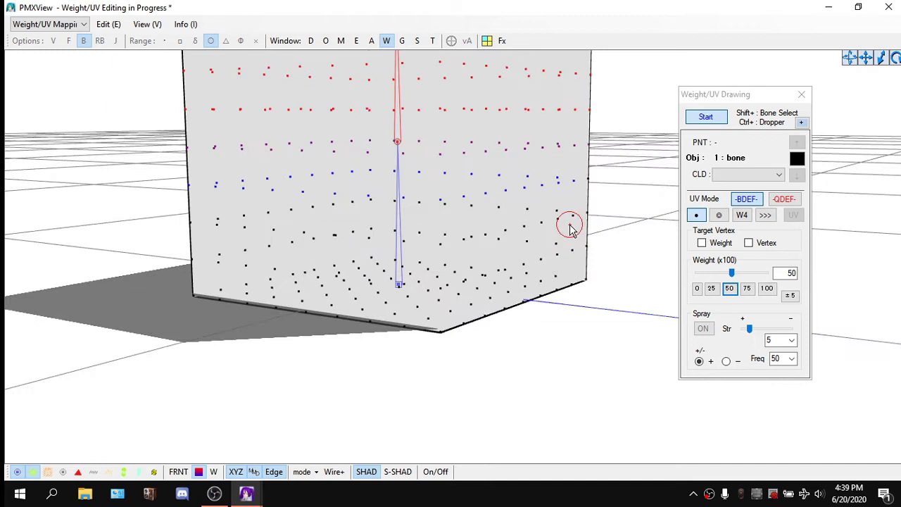
pyautogui.click(433, 40)
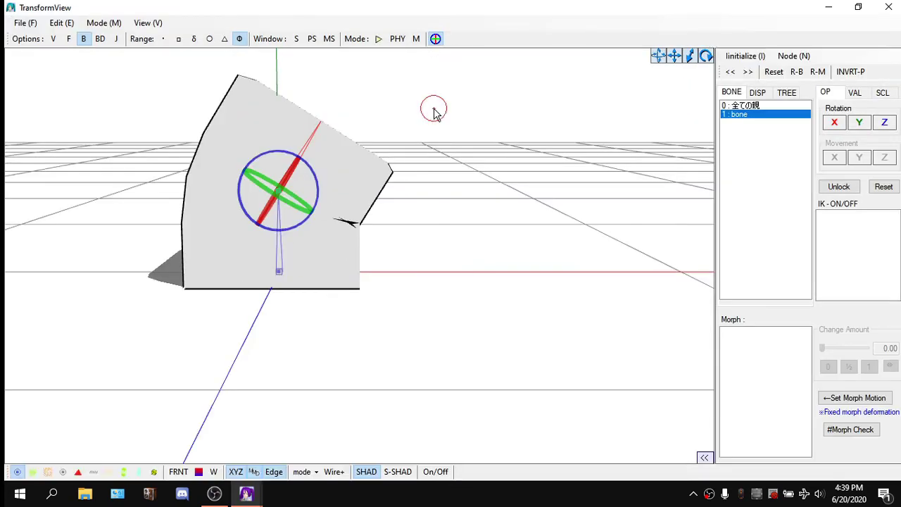
pyautogui.click(885, 124)
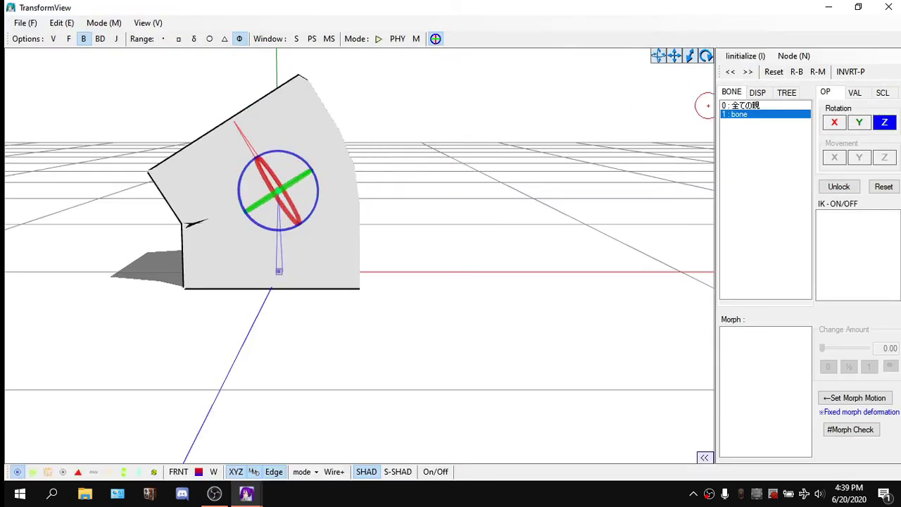
pyautogui.moveTo(885, 124)
pyautogui.mouseDown()
pyautogui.moveTo(870, 124)
pyautogui.moveTo(895, 124)
pyautogui.moveTo(867, 123)
pyautogui.moveTo(892, 124)
pyautogui.mouseUp()
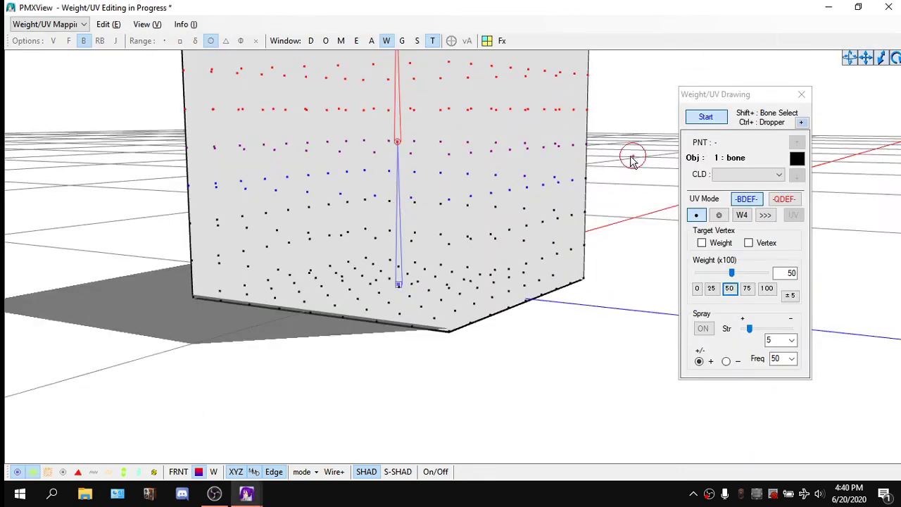
# Step: Paint weight 75 on the vertex row directly above the bone's joint level, and retouch the joint-level row with weight 50
pyautogui.moveTo(635, 155); pyautogui.dragTo(543, 141, button='right')
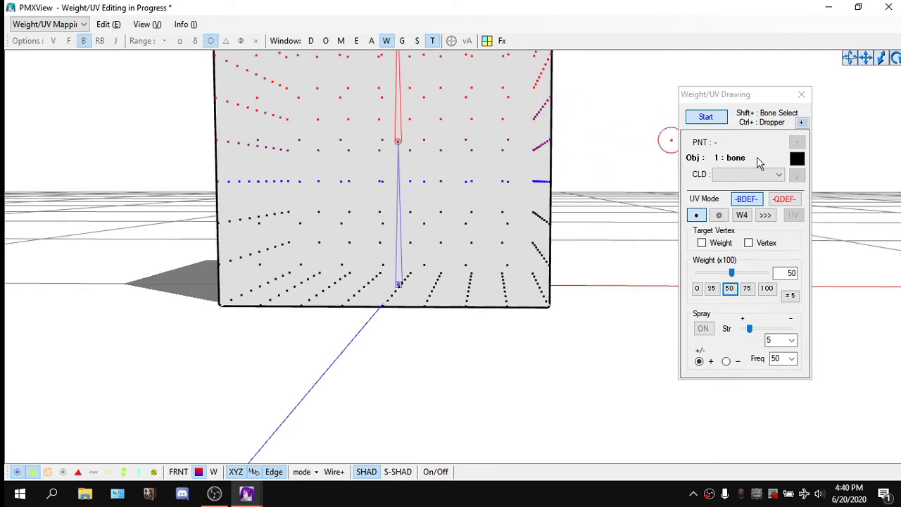
pyautogui.click(748, 290)
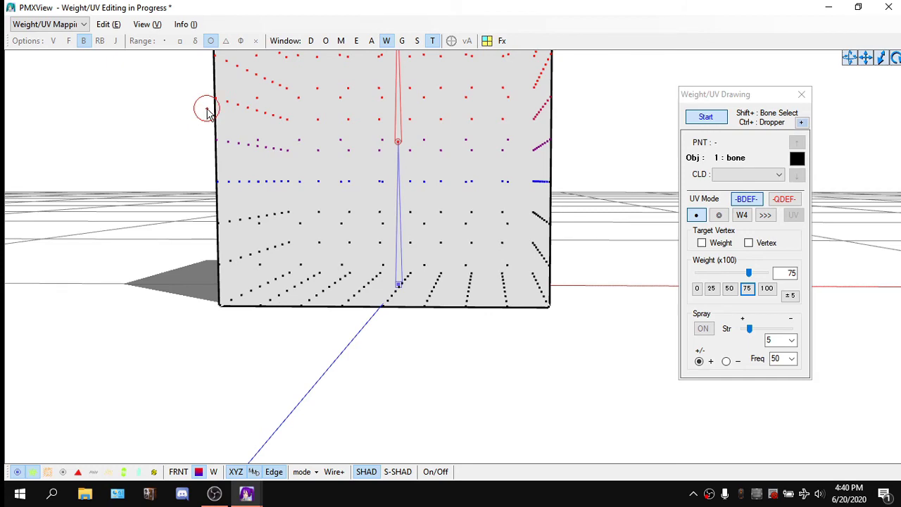
pyautogui.moveTo(206, 111); pyautogui.dragTo(230, 120, button='right')
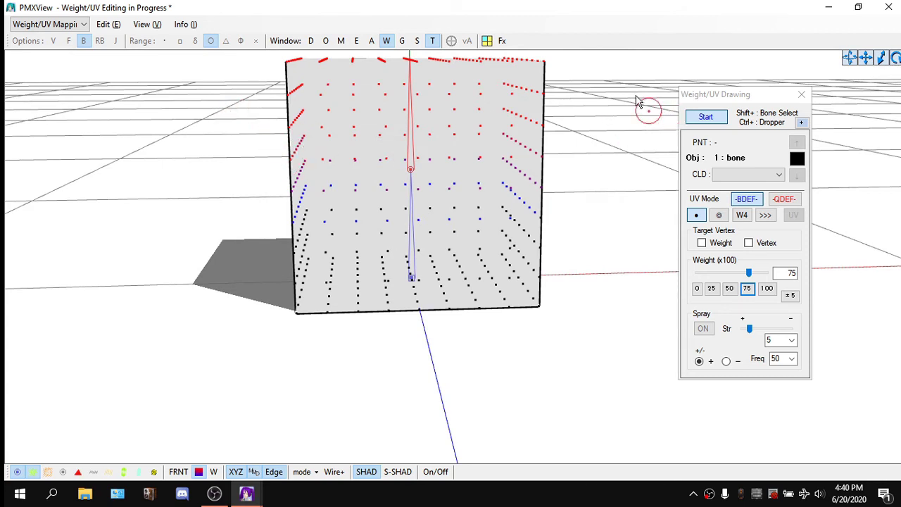
pyautogui.moveTo(638, 102); pyautogui.dragTo(635, 97, button='right')
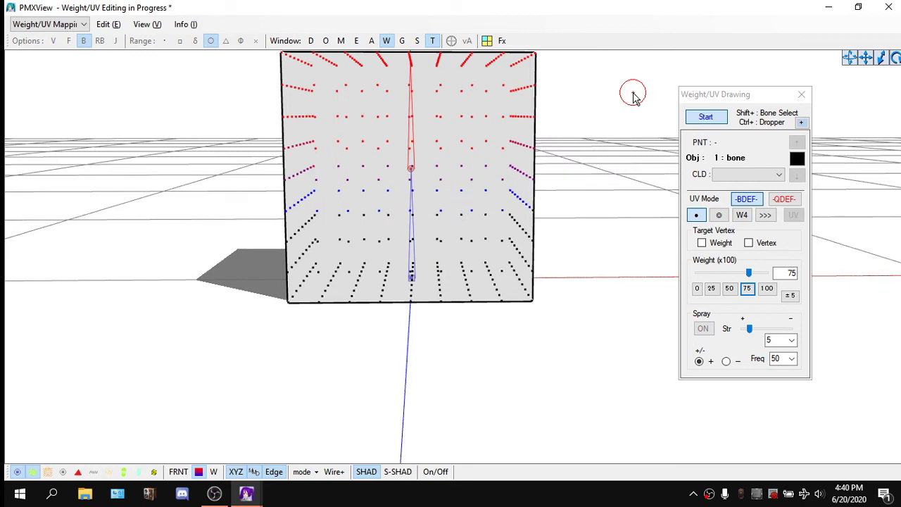
pyautogui.click(730, 289)
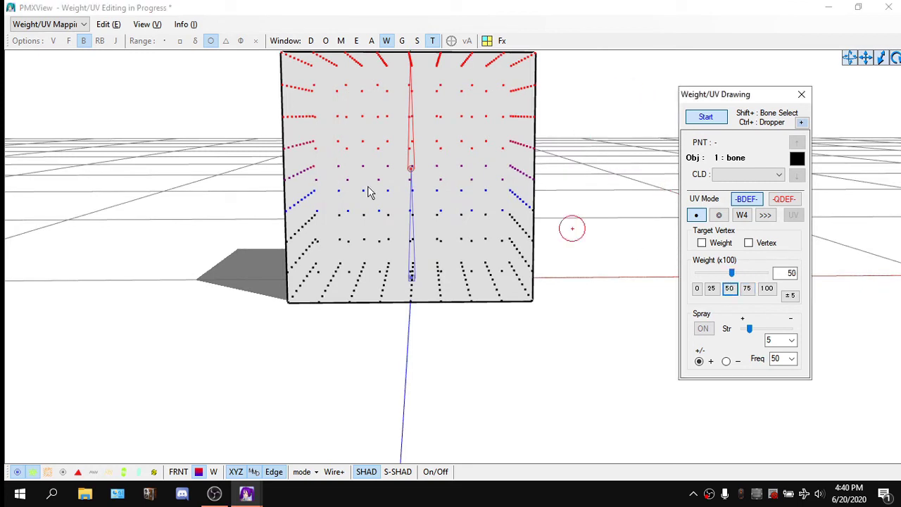
pyautogui.click(310, 169)
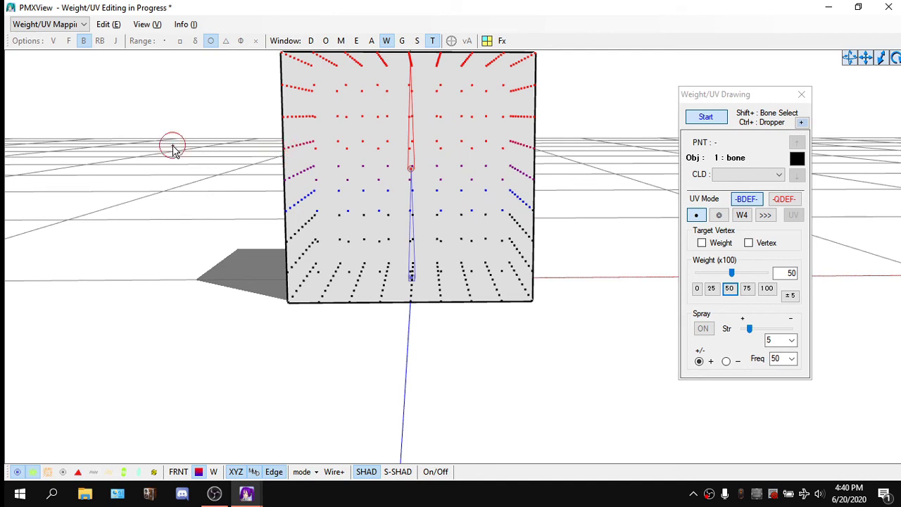
pyautogui.moveTo(172, 148)
pyautogui.mouseDown(button='right')
pyautogui.moveTo(176, 141)
pyautogui.moveTo(104, 148)
pyautogui.moveTo(423, 141)
pyautogui.mouseUp(button='right')
# Step: Test the smoothed bend by rotating the upper bone about Z in TransformView, closing and reopening the window to repeat the rotation
pyautogui.hotkey('alt', 'Tab')
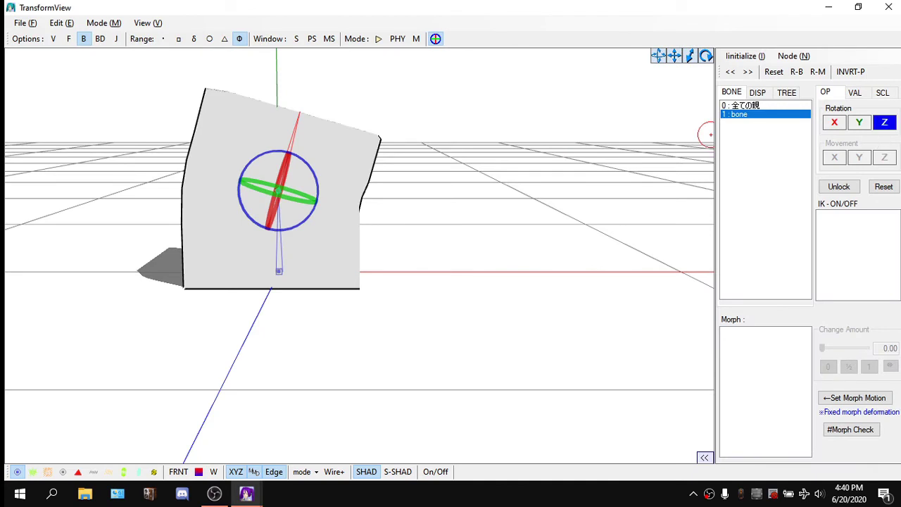
pyautogui.moveTo(884, 122)
pyautogui.mouseDown()
pyautogui.moveTo(884, 161)
pyautogui.moveTo(884, 106)
pyautogui.mouseUp()
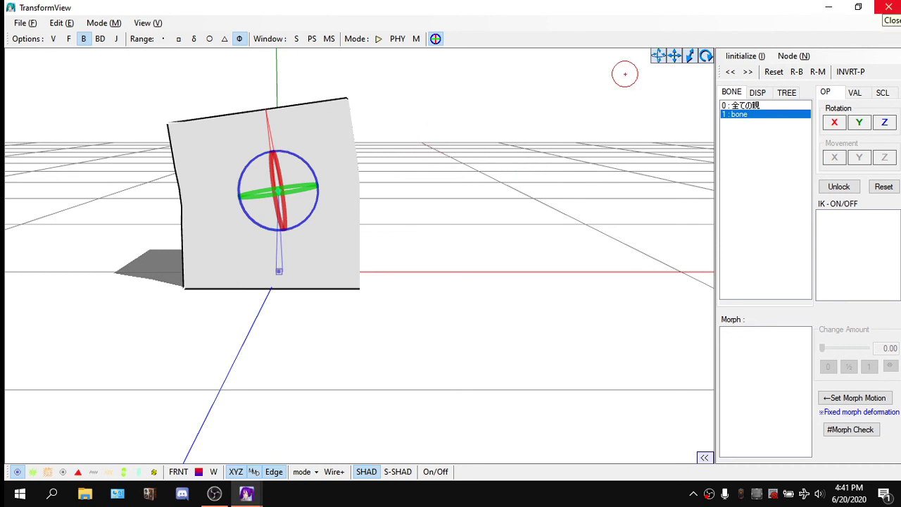
pyautogui.click(888, 7)
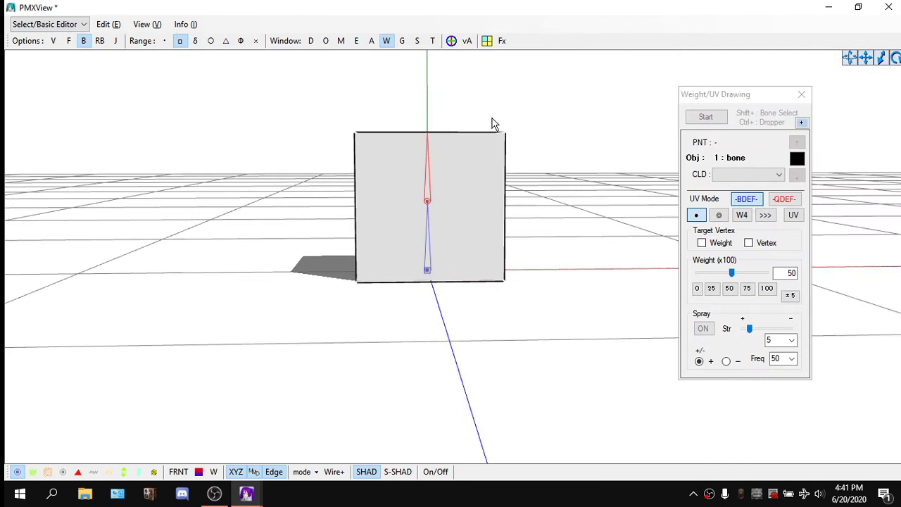
pyautogui.click(432, 40)
pyautogui.moveTo(884, 123)
pyautogui.mouseDown()
pyautogui.moveTo(897, 126)
pyautogui.moveTo(866, 124)
pyautogui.moveTo(889, 125)
pyautogui.mouseUp()
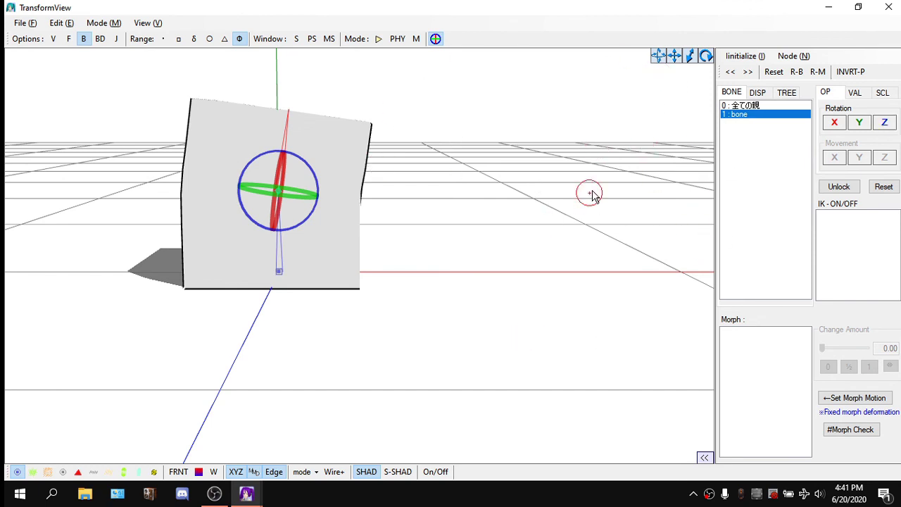